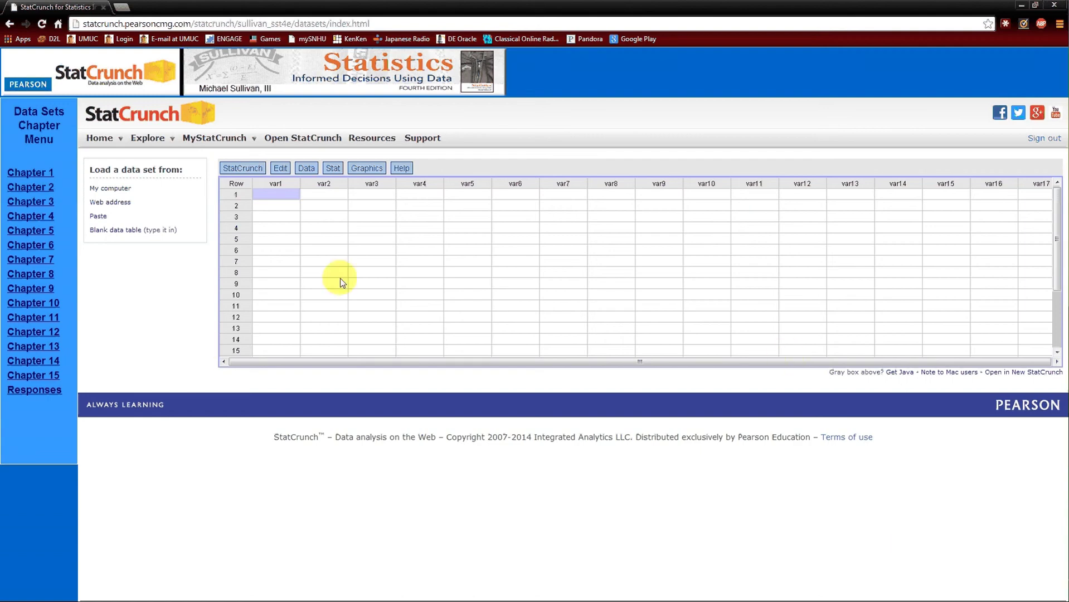
Start a one-sample T test with summary data: mean 75, std. dev. 10.53, size 30.
left_click(335, 168)
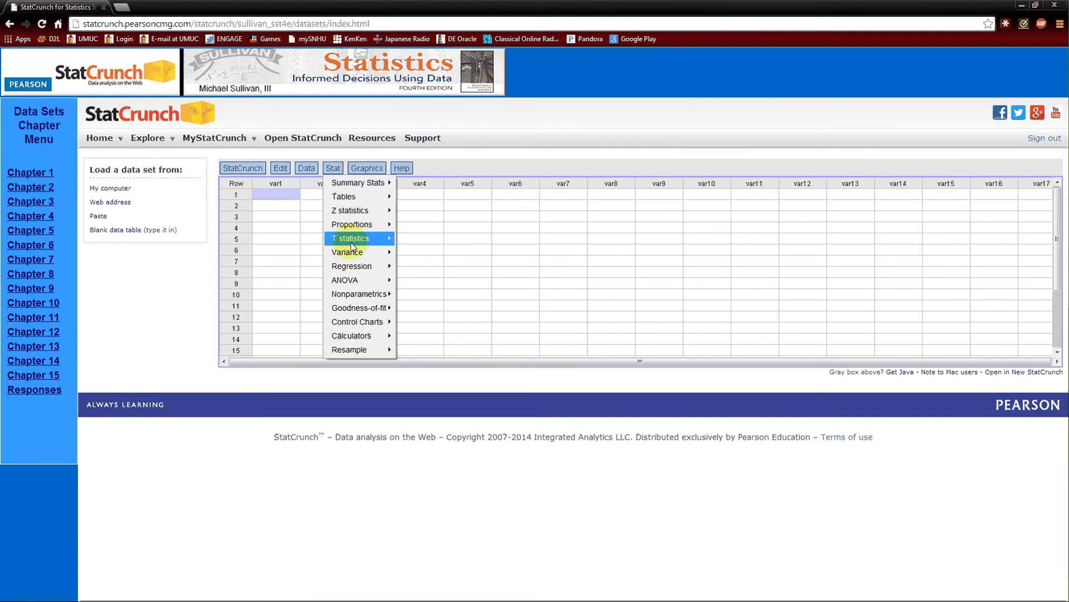
mouse_move(351, 241)
mouse_move(418, 238)
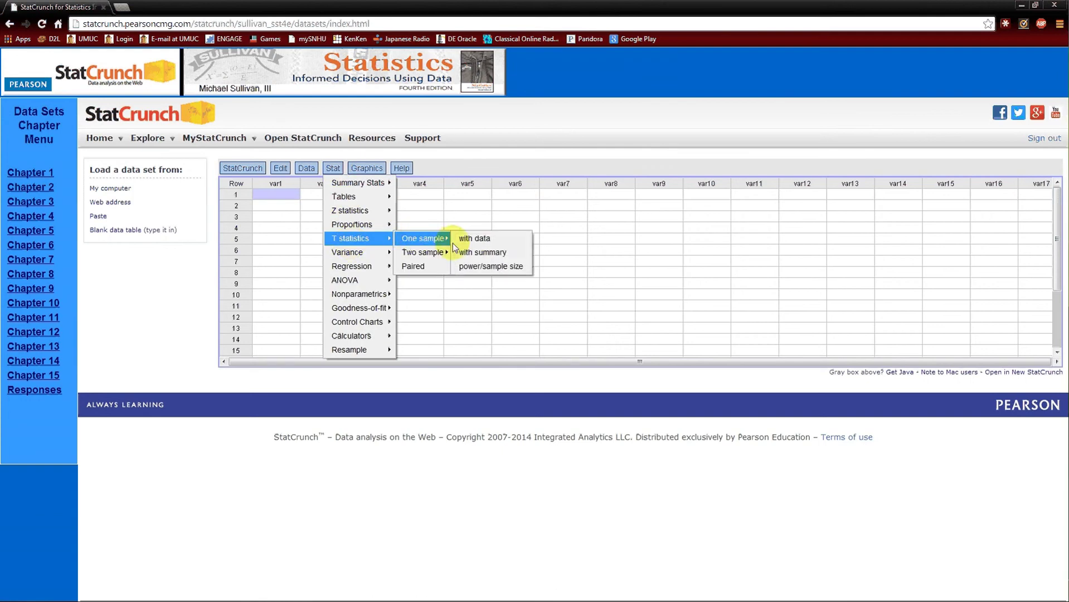
left_click(506, 254)
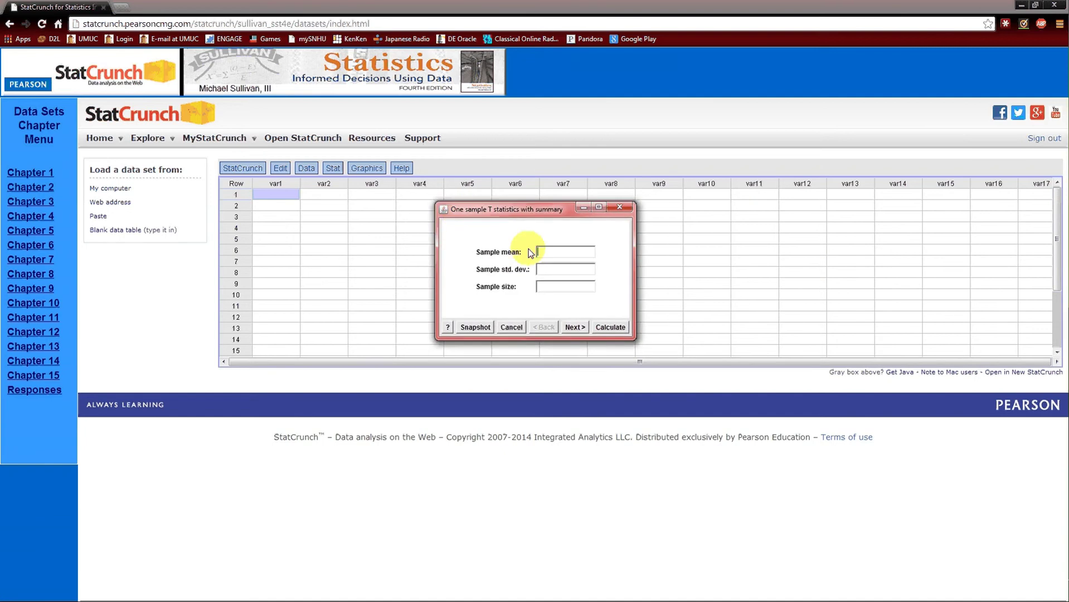
left_click(551, 251)
type("75")
type("10.53")
key("Tab")
type("30")
Set the hypothesis test to null mean 0 with a greater-than alternative.
left_click(568, 330)
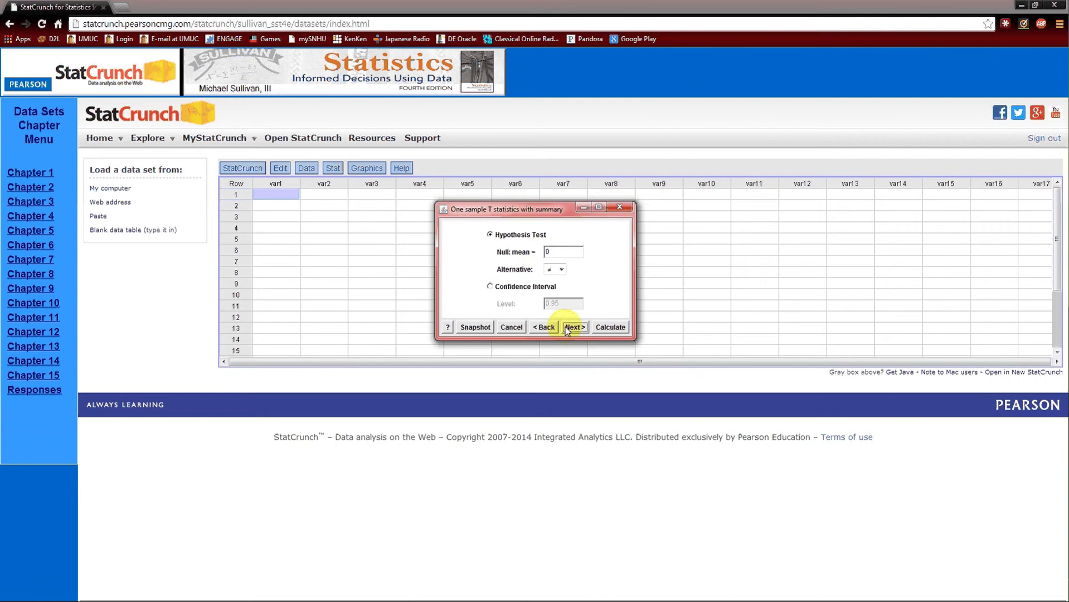
left_click(561, 269)
left_click(557, 293)
Calculate the one-sample T test, giving T-stat 39.01, DF 29, p-value below 0.0001.
left_click(609, 327)
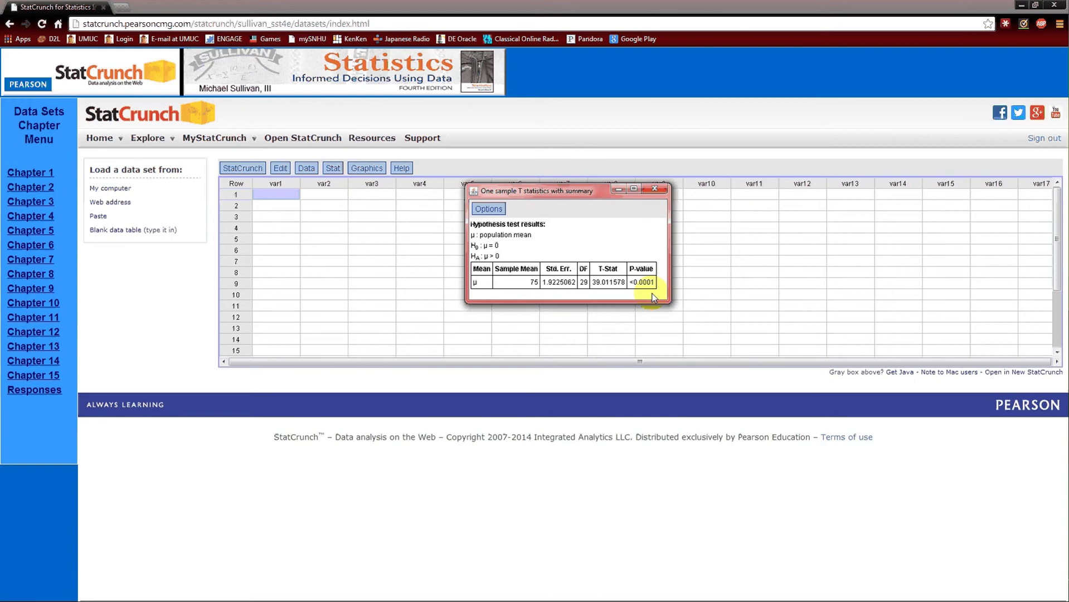
Close the StatCrunch one-sample T test results window.
left_click(655, 190)
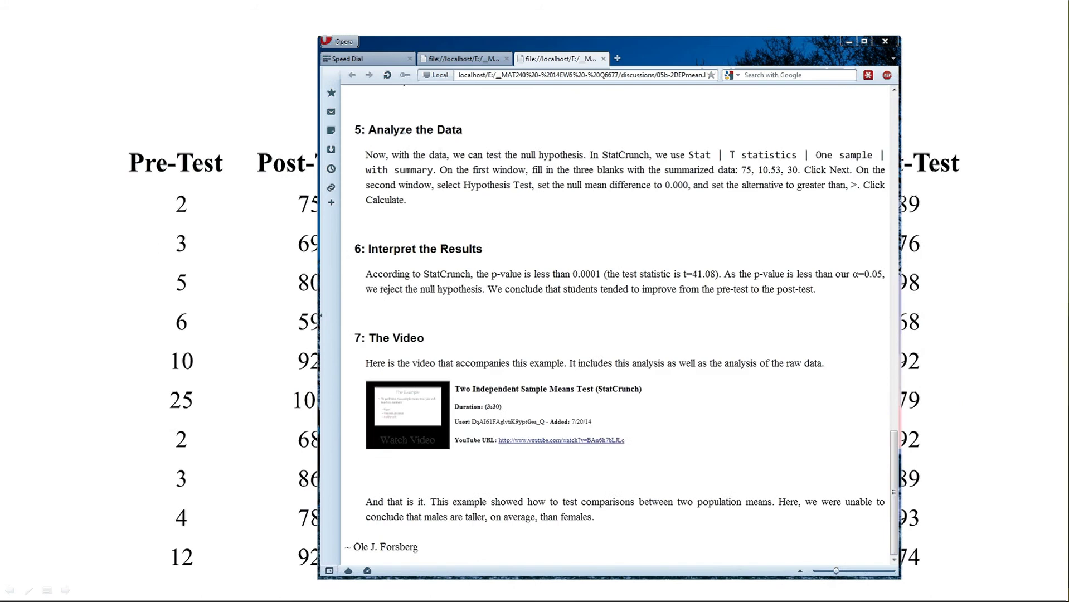
Select the whole Pre-Test/Post-Test score table on the Opera example page for copying.
scroll(594, 349, "up", 4)
scroll(594, 349, "up", 3)
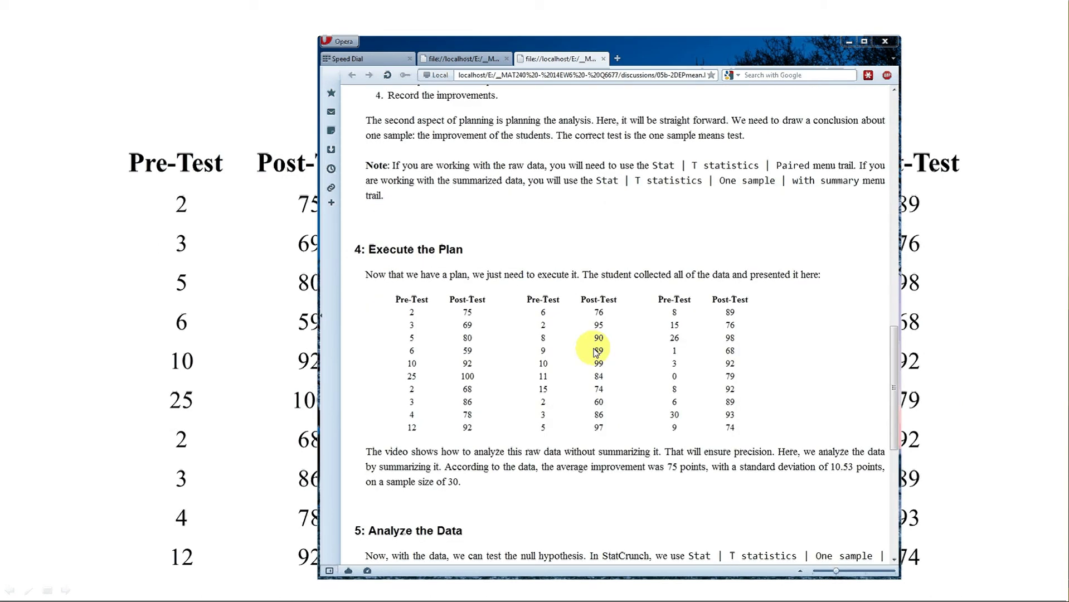
left_click_drag(396, 302, 740, 429)
key("ctrl+c")
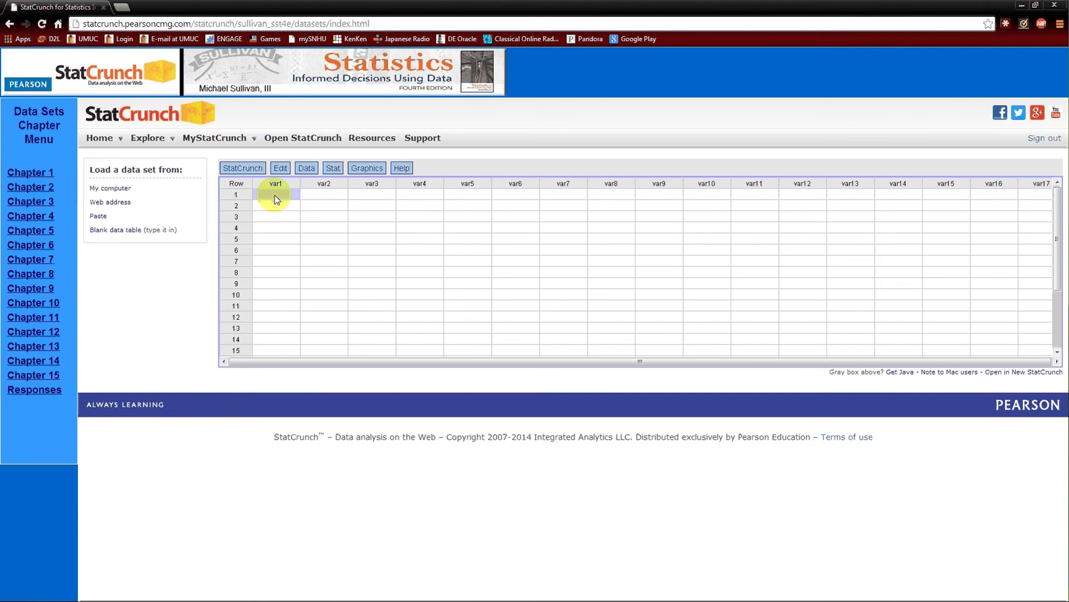
Paste the copied score table into StatCrunch starting at var1 row 1.
key("ctrl+v")
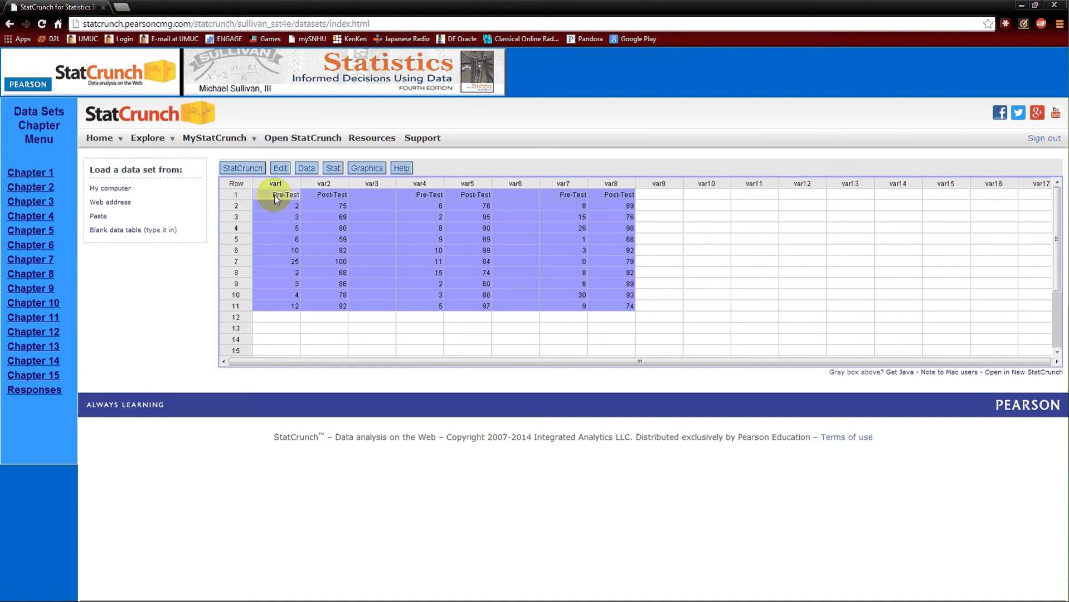
left_click(276, 207)
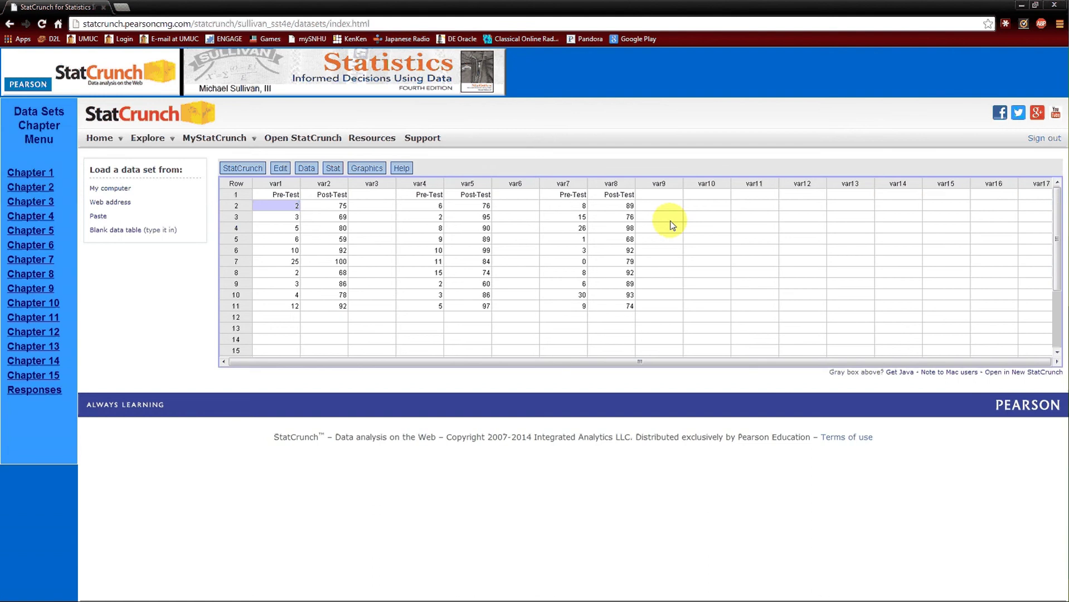
Copy the second pair's scores (var4–var5, rows 2–11) to var1 row 12.
left_click(428, 207)
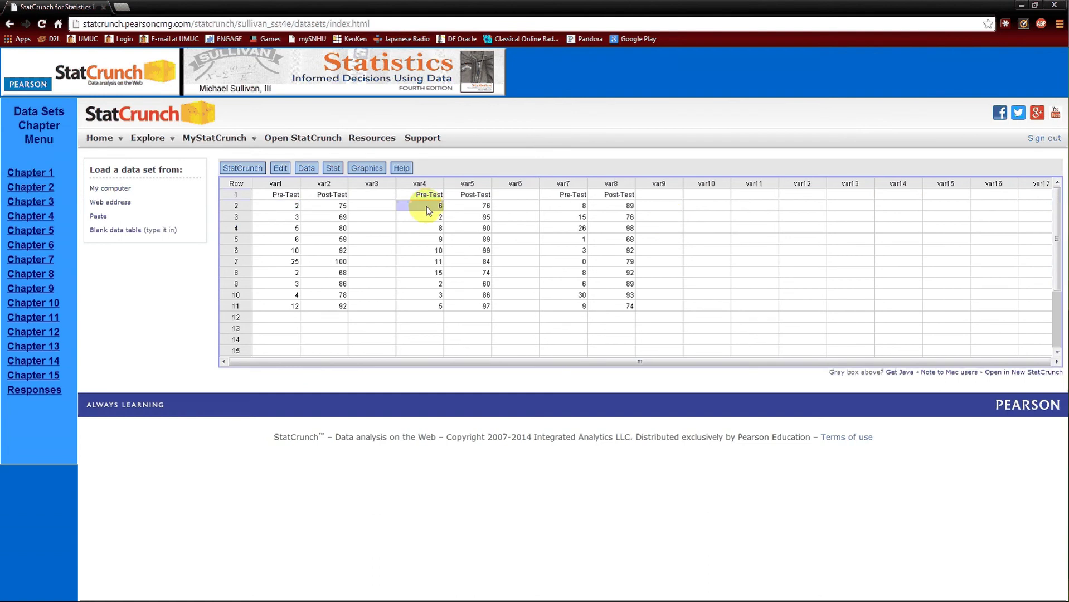
left_click_drag(428, 211, 462, 308)
key("ctrl+c")
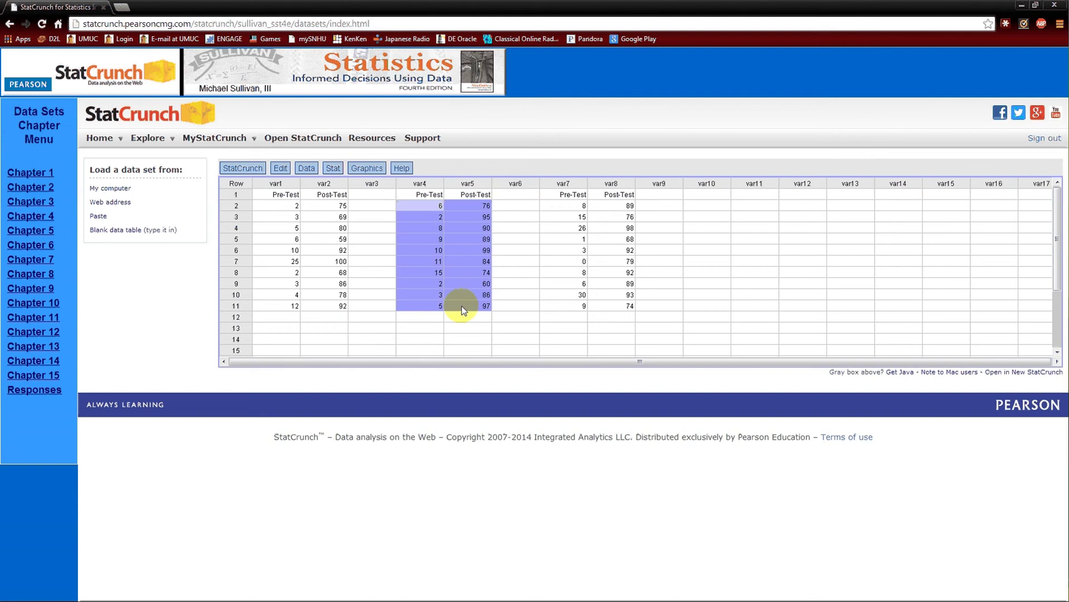
left_click(283, 320)
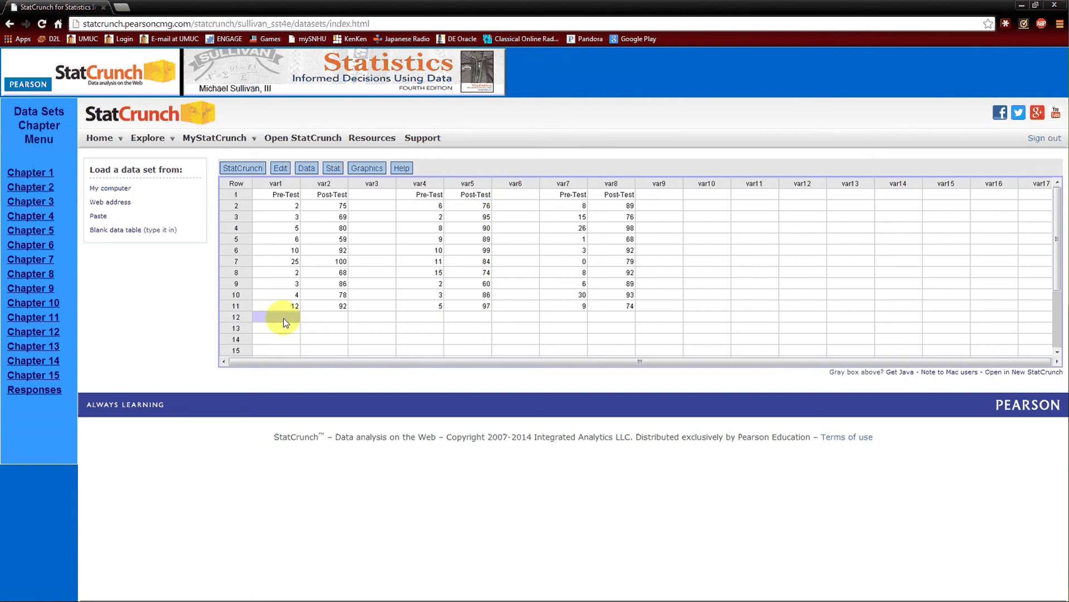
key("ctrl+v")
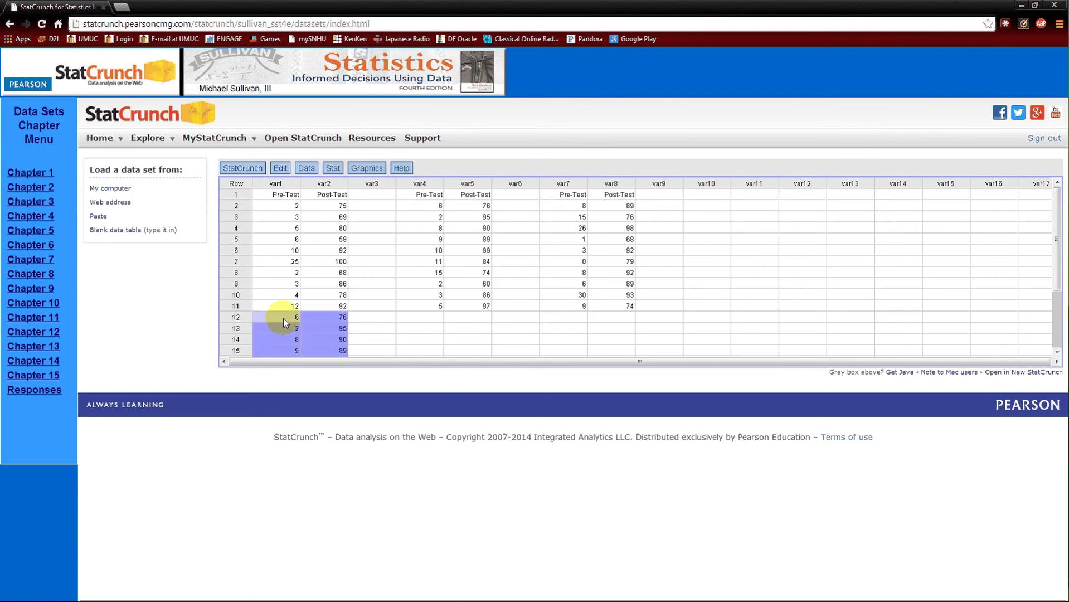
Copy the third pair's scores (var7–var8, rows 2–11) to var1 row 22.
left_click_drag(573, 204, 607, 311)
key("ctrl+c")
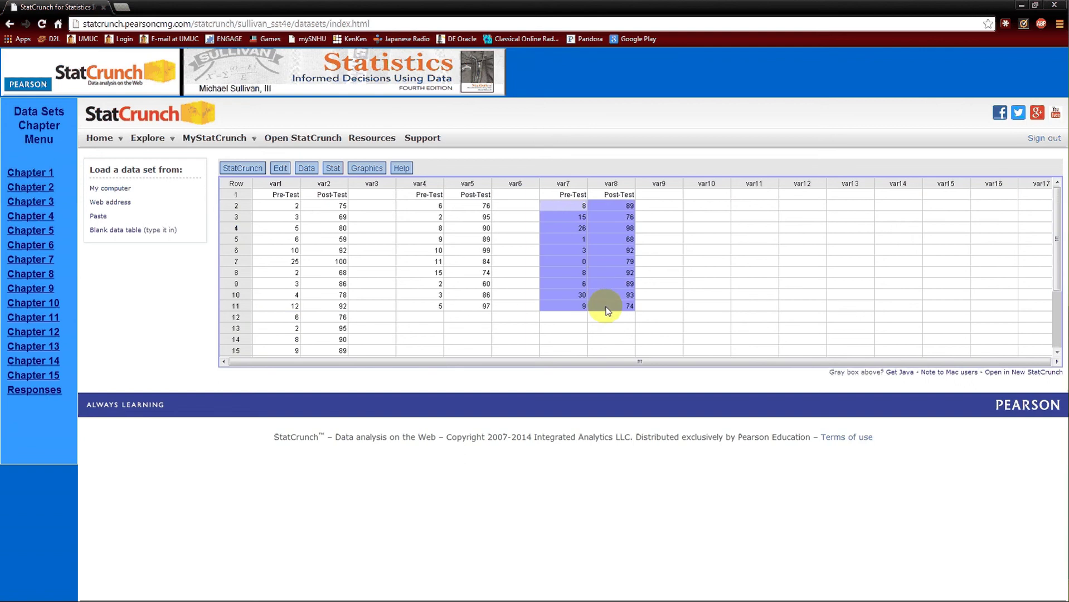
scroll(315, 306, "down", 3)
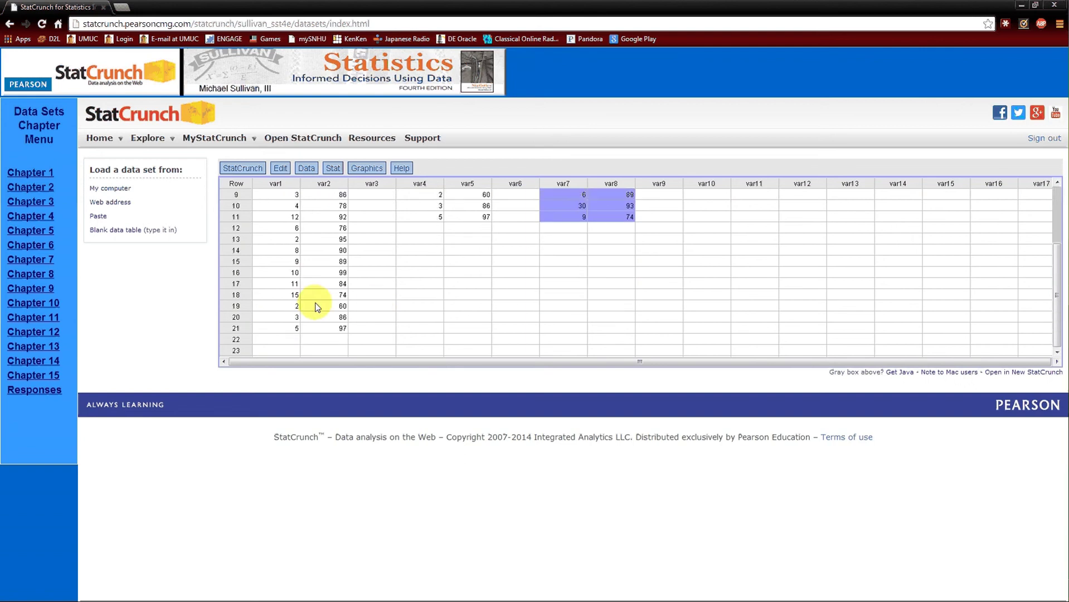
left_click(280, 339)
key("ctrl+v")
scroll(369, 304, "down", 3)
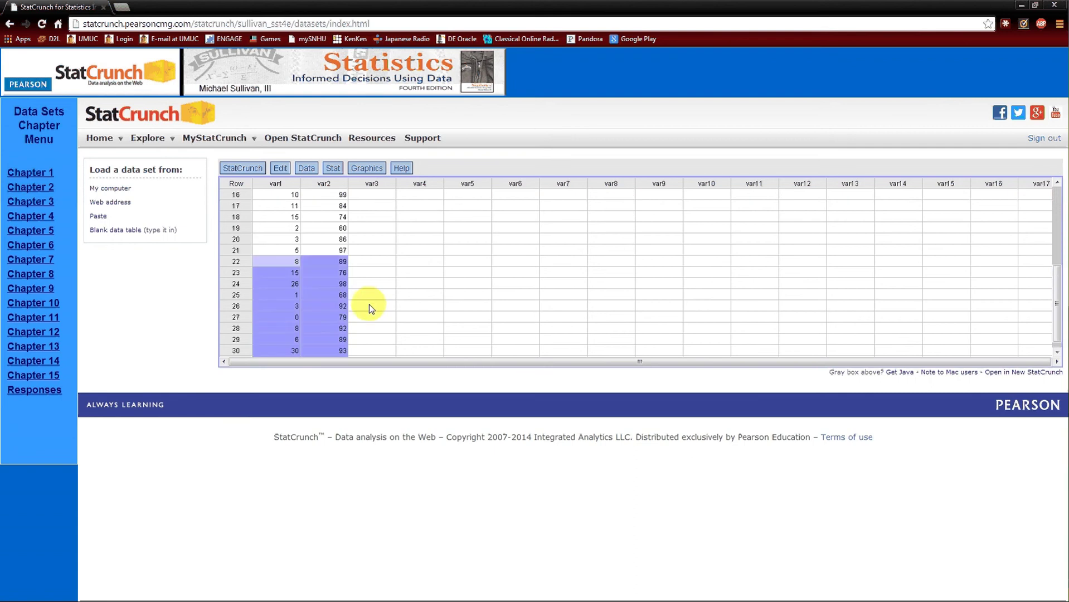
scroll(309, 331, "up", 3)
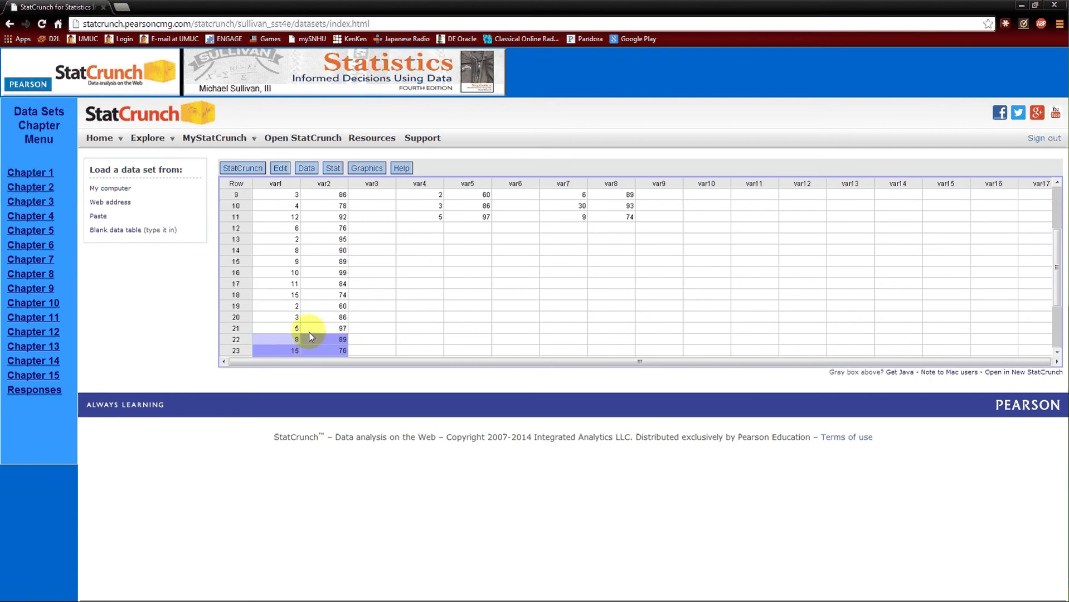
scroll(310, 336, "up", 2)
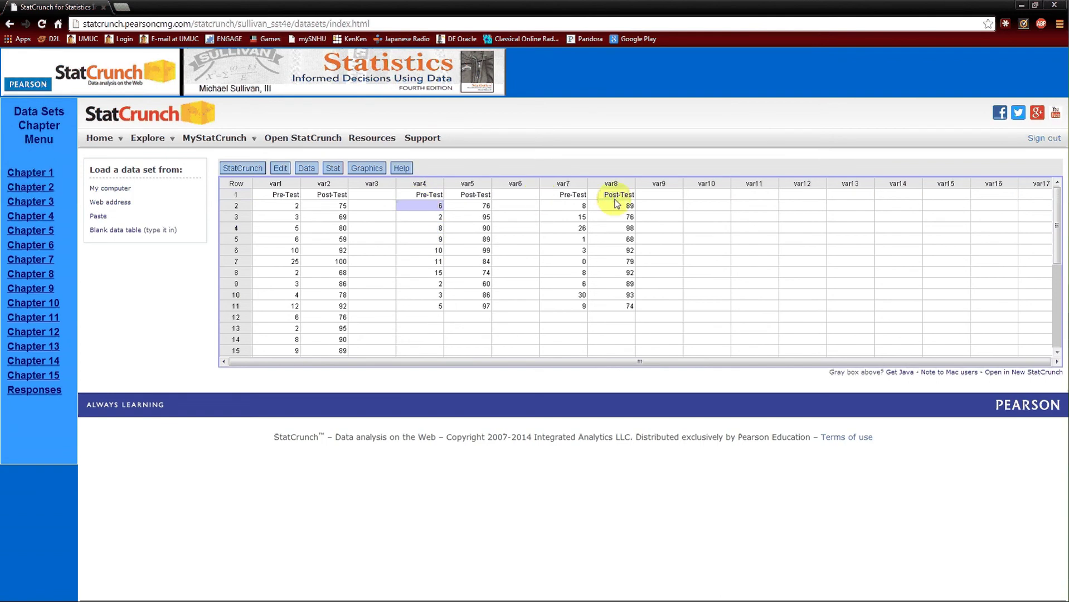
Delete columns var3 through var8 with Edit > Columns > Delete.
left_click(425, 195)
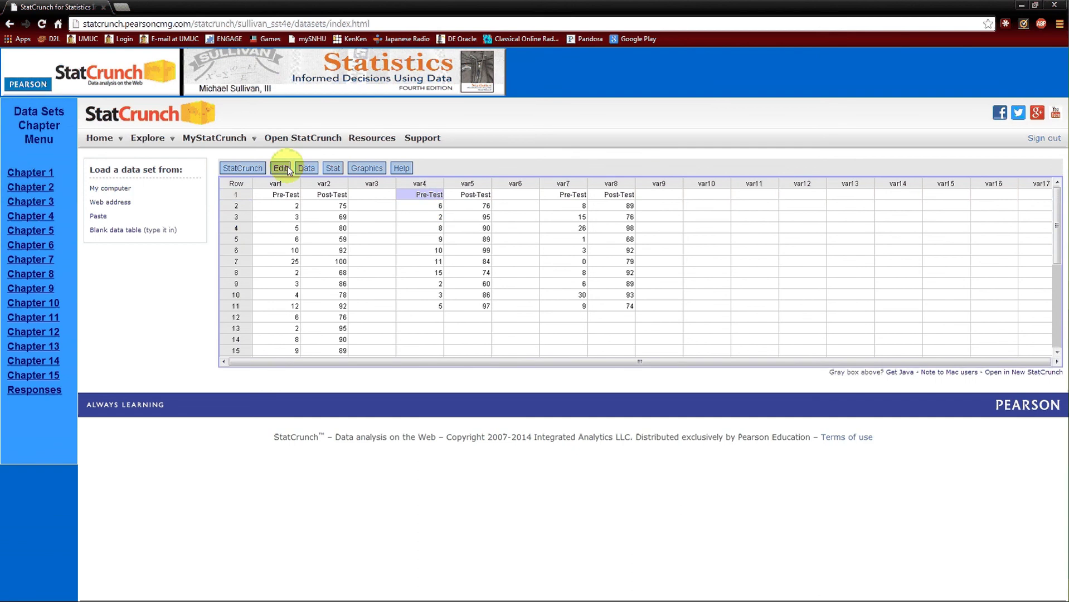
left_click(281, 168)
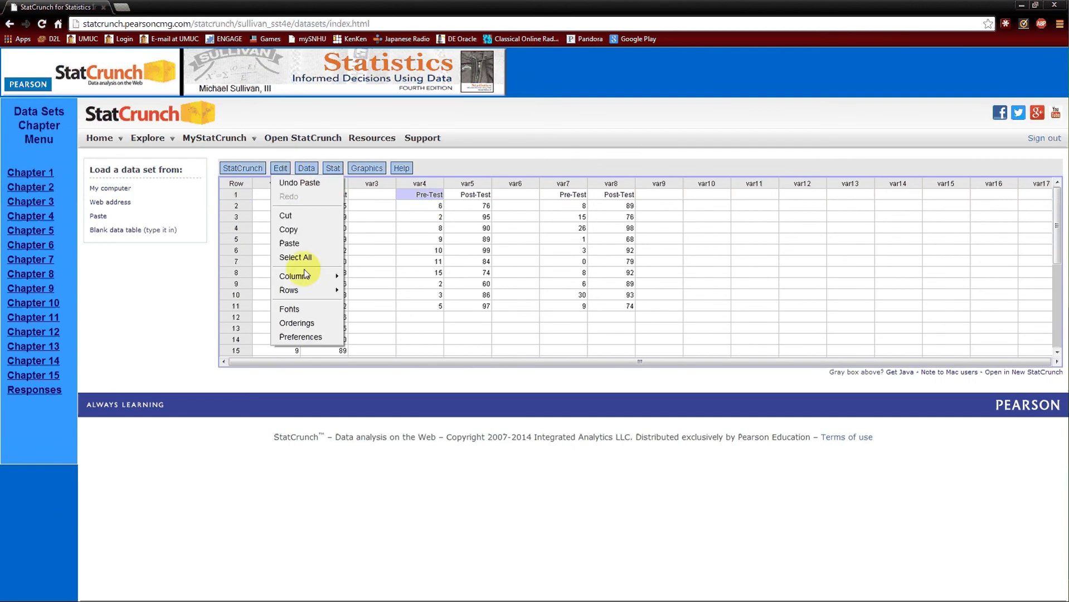
mouse_move(308, 276)
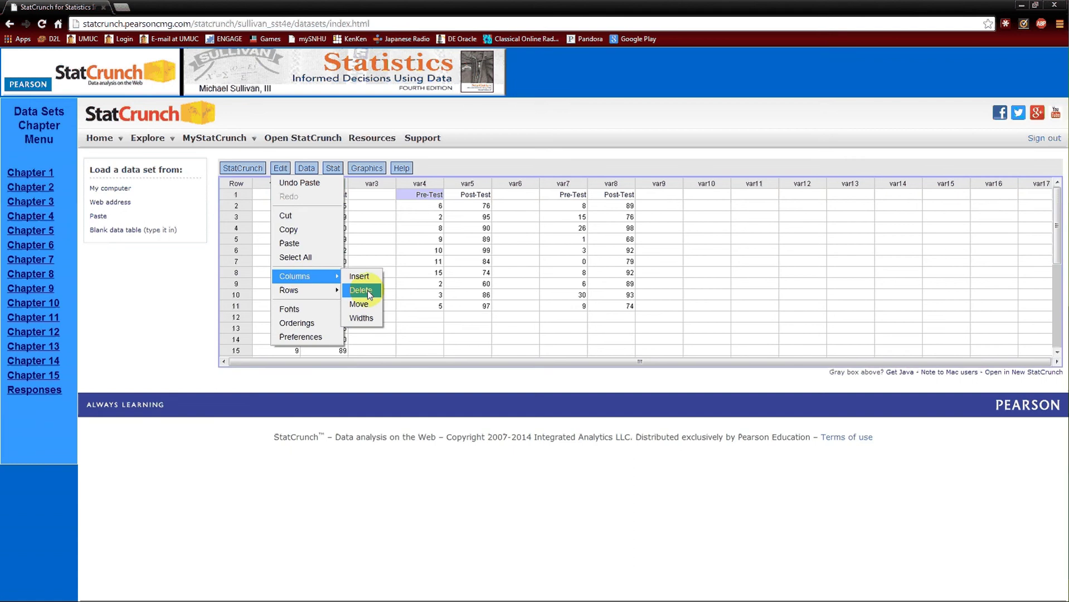
left_click(361, 290)
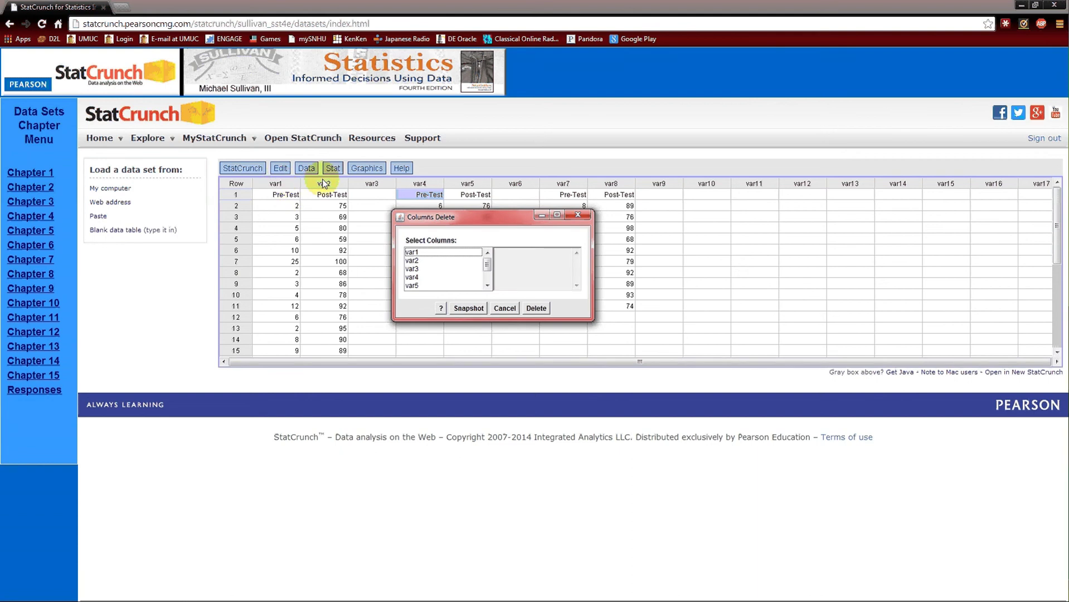
mouse_move(413, 269)
left_mouse_down()
mouse_move(440, 286)
mouse_move(489, 290)
mouse_move(417, 285)
left_mouse_up()
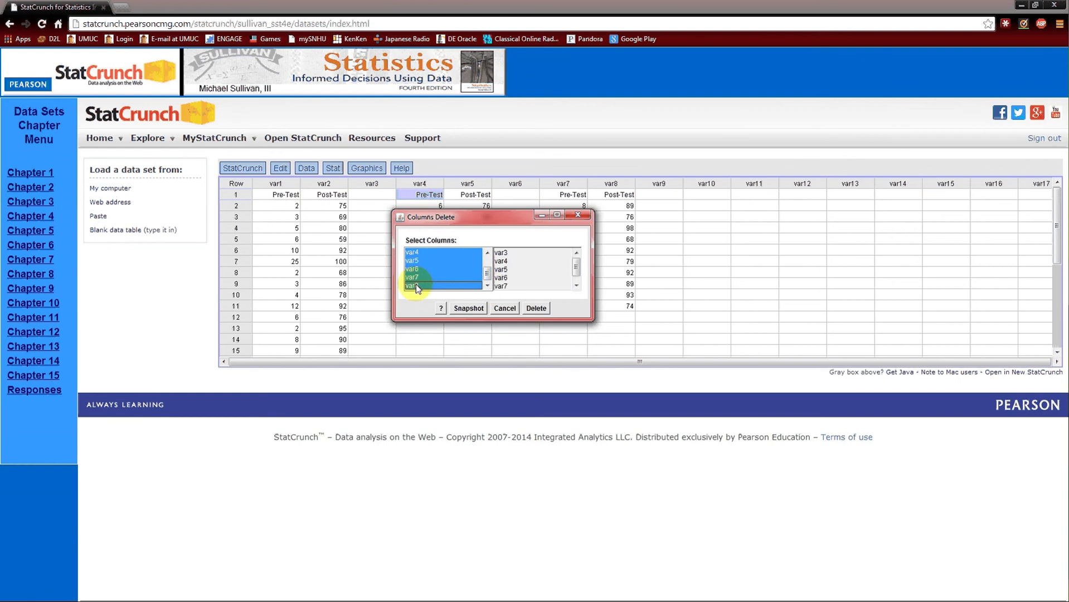
left_click(536, 308)
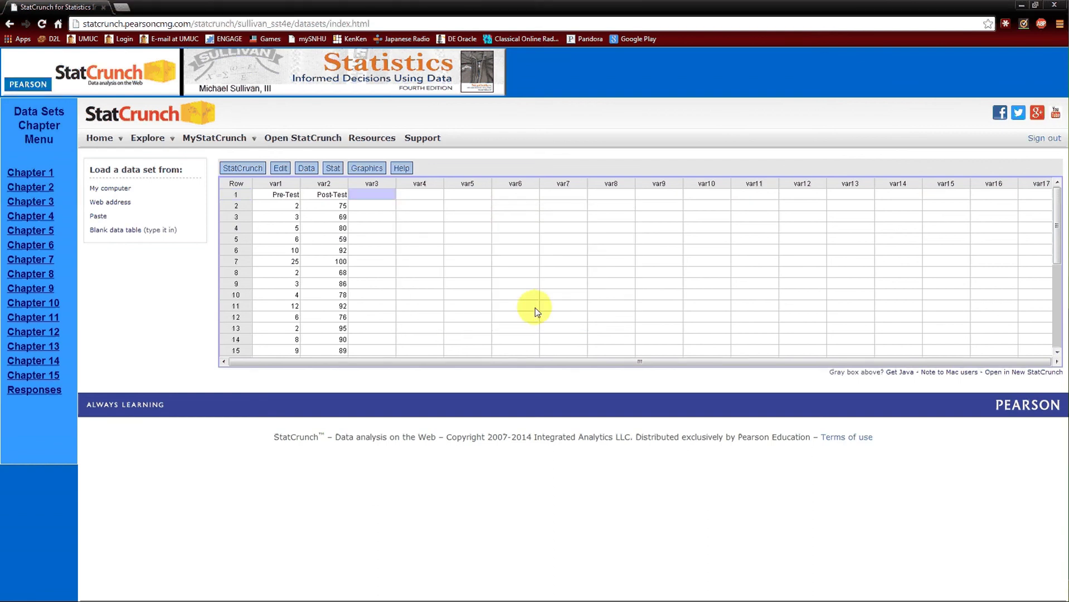
Delete row 1 holding the Pre-Test/Post-Test labels.
left_click(245, 198)
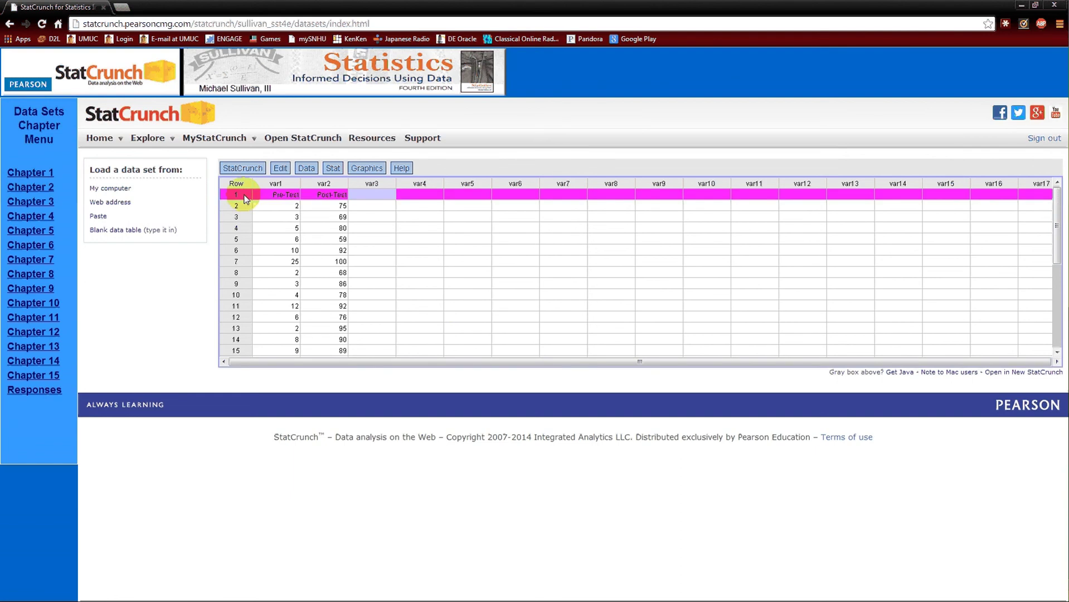
left_click(280, 167)
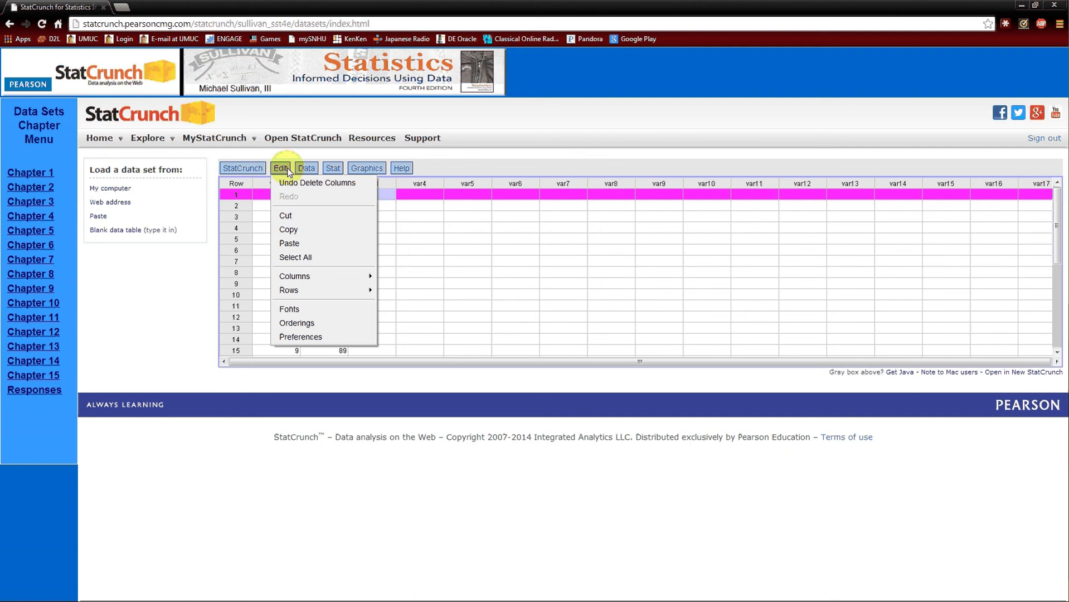
mouse_move(325, 287)
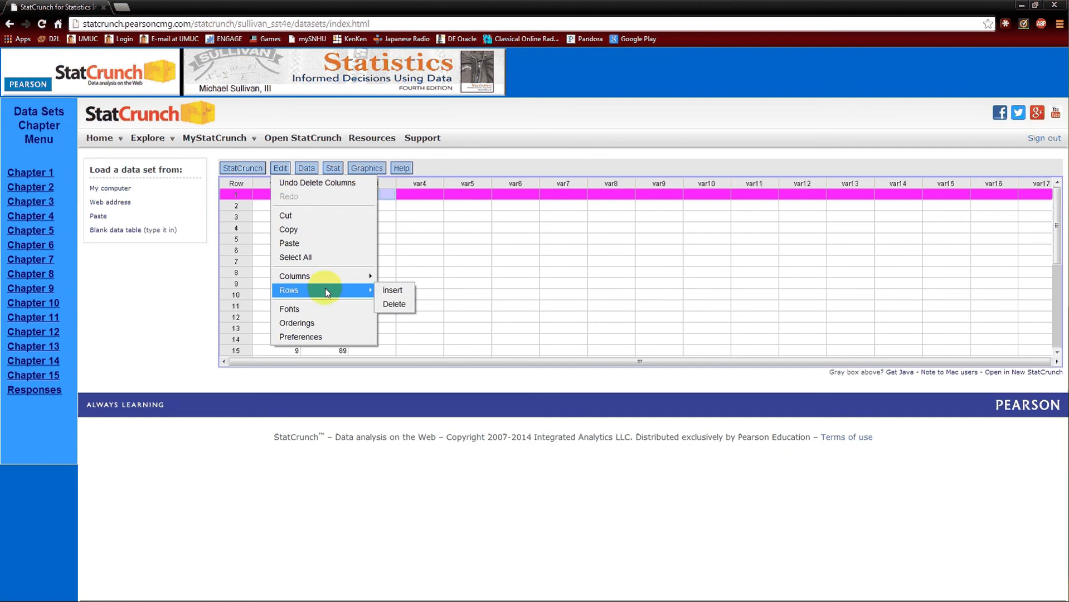
left_click(395, 304)
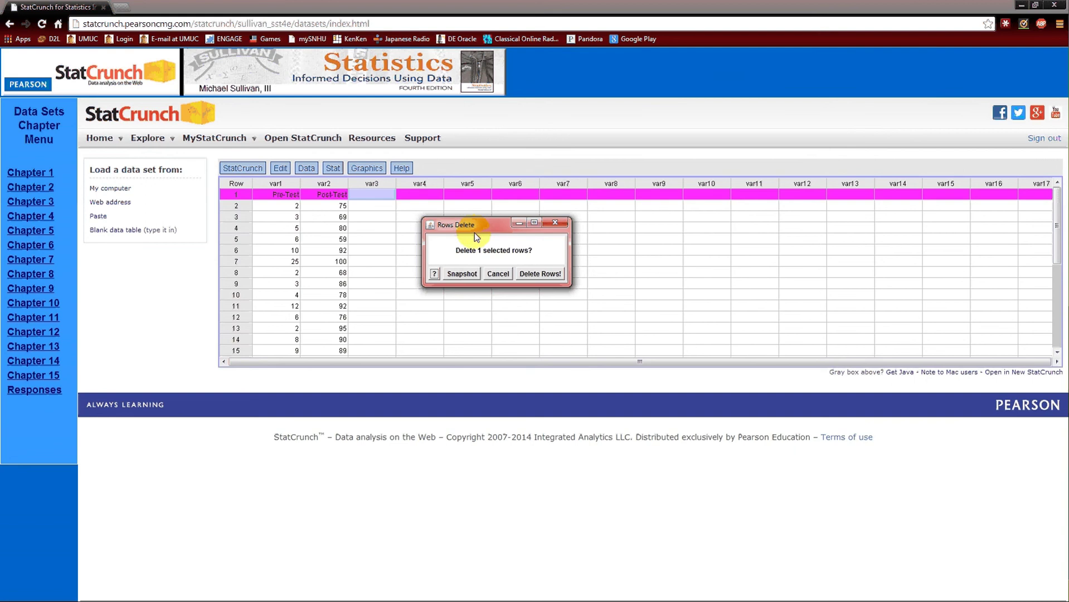
left_click(559, 275)
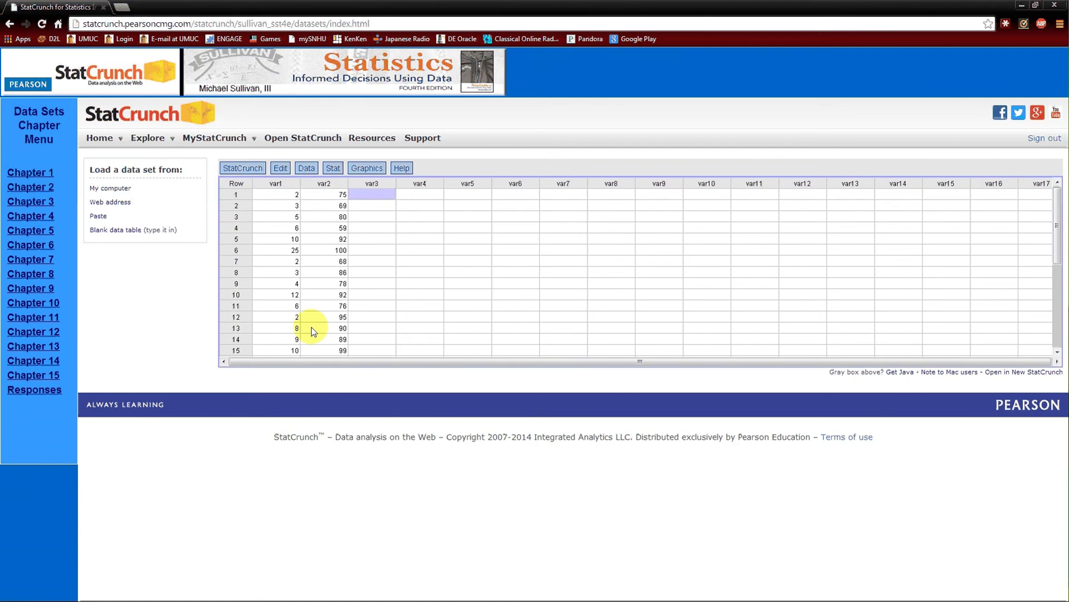
Scroll through var1 and var2 to check the 30 numeric score pairs.
scroll(310, 329, "down", 5)
scroll(313, 332, "down", 1)
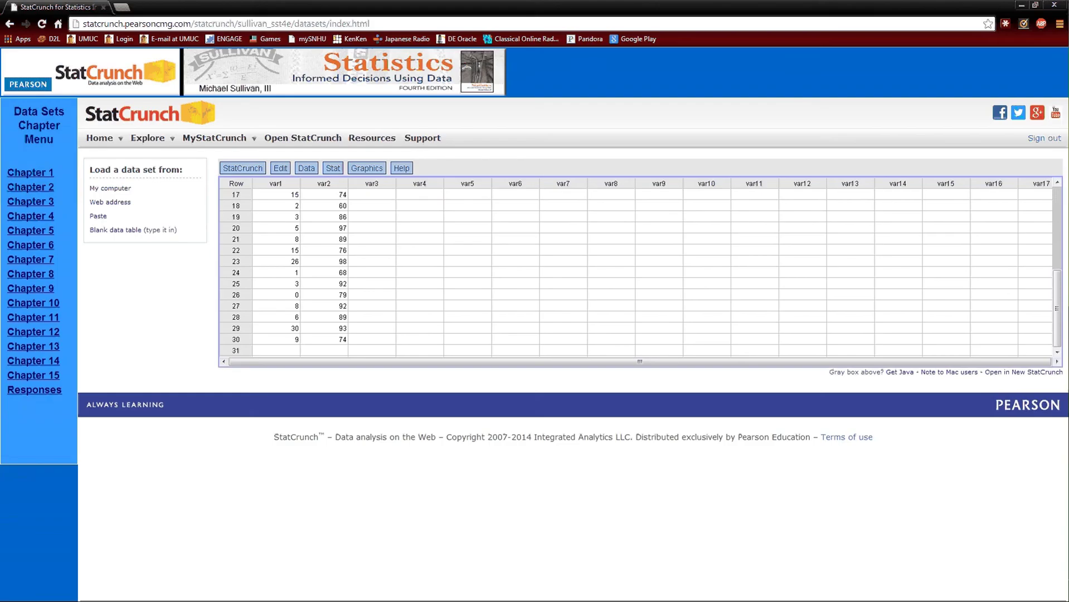
left_click(296, 272)
scroll(300, 276, "up", 3)
scroll(300, 275, "up", 3)
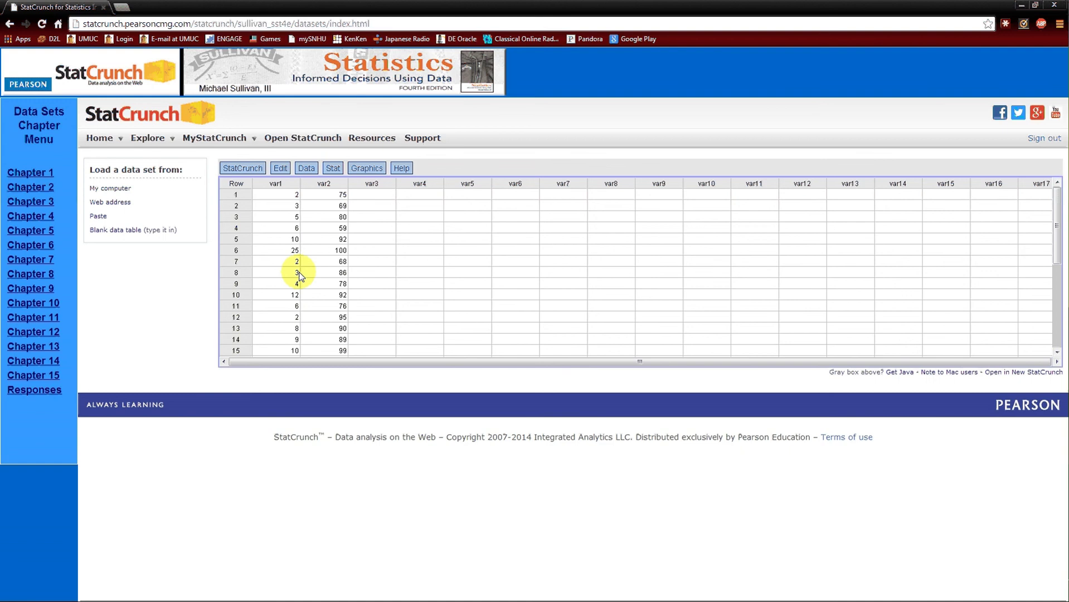
Set up a paired T test with var2 as Sample 1 and var1 as Sample 2.
left_click(277, 206)
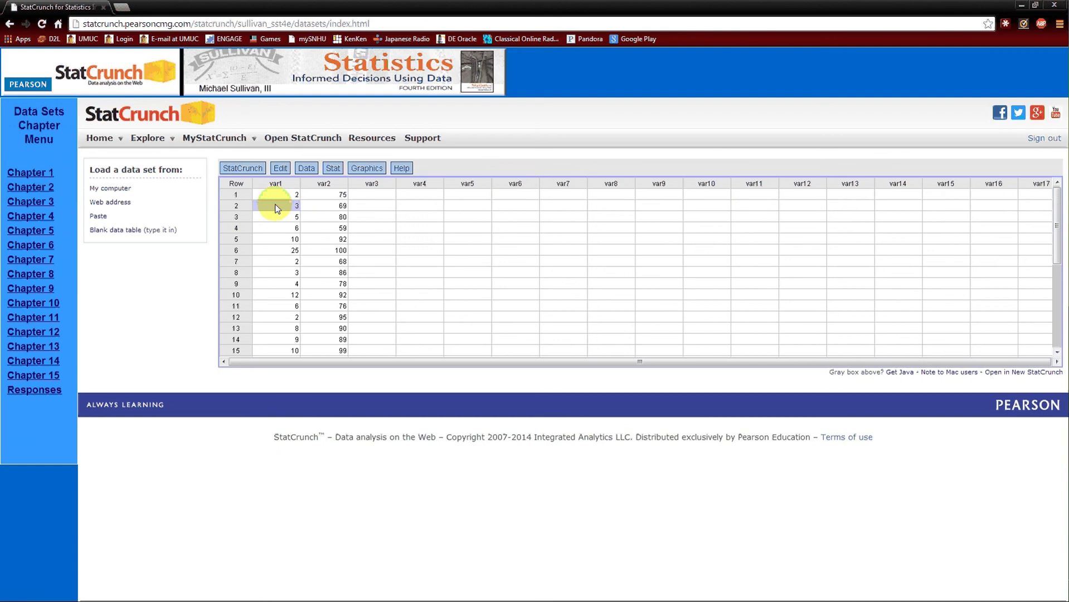
left_click(332, 169)
mouse_move(360, 240)
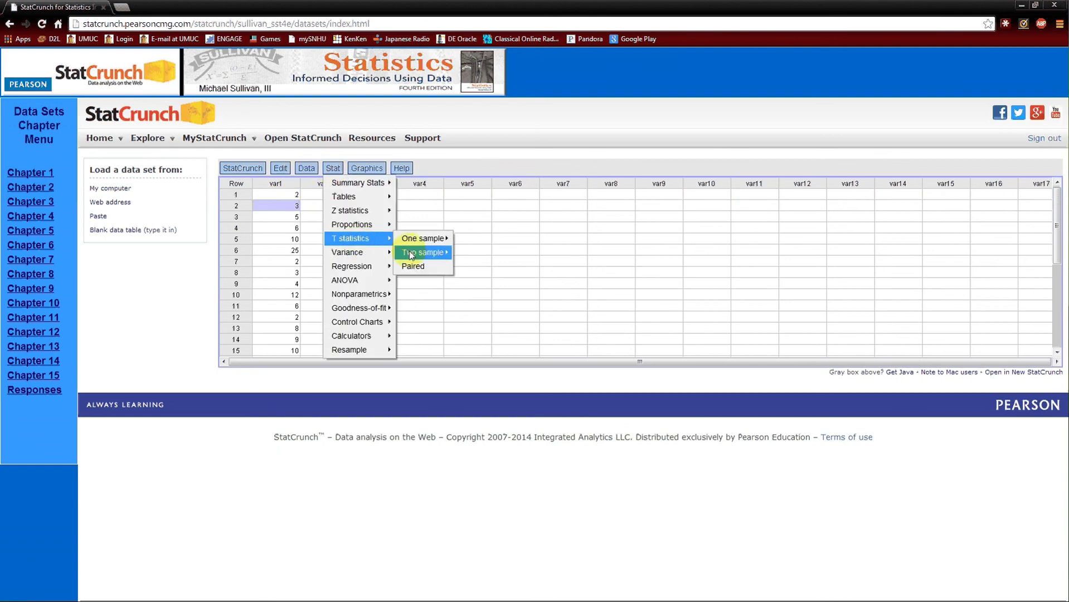
left_click(436, 267)
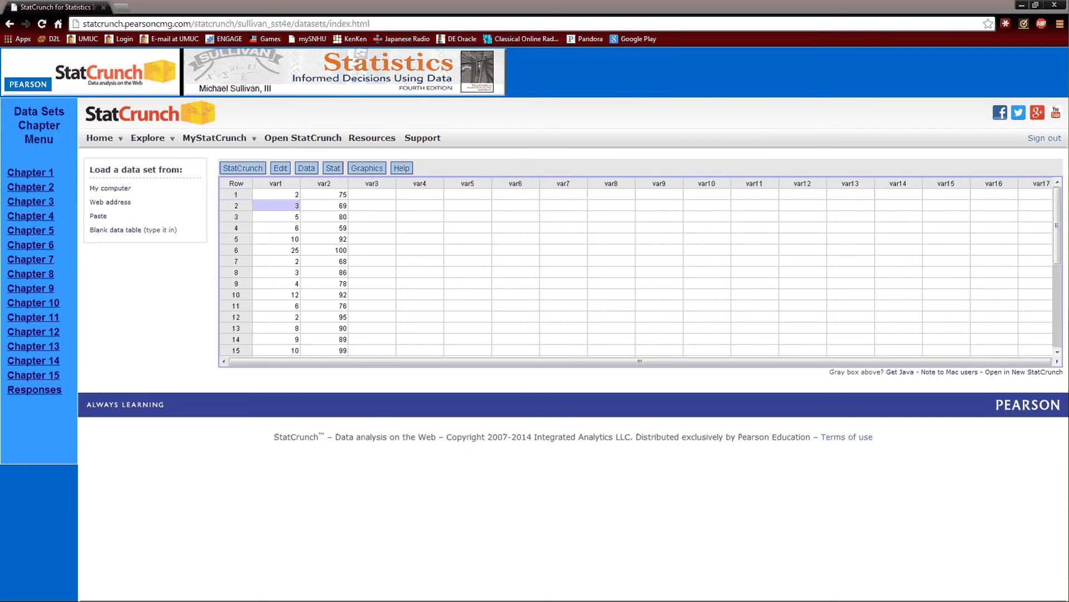
left_click_drag(699, 317, 522, 200)
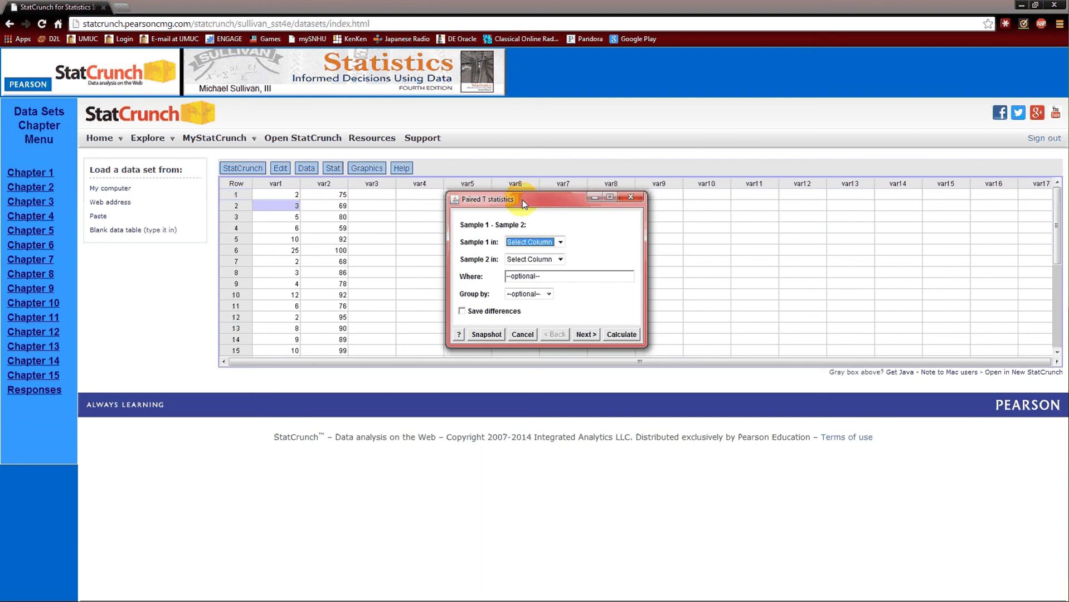
left_click(561, 242)
left_click(549, 269)
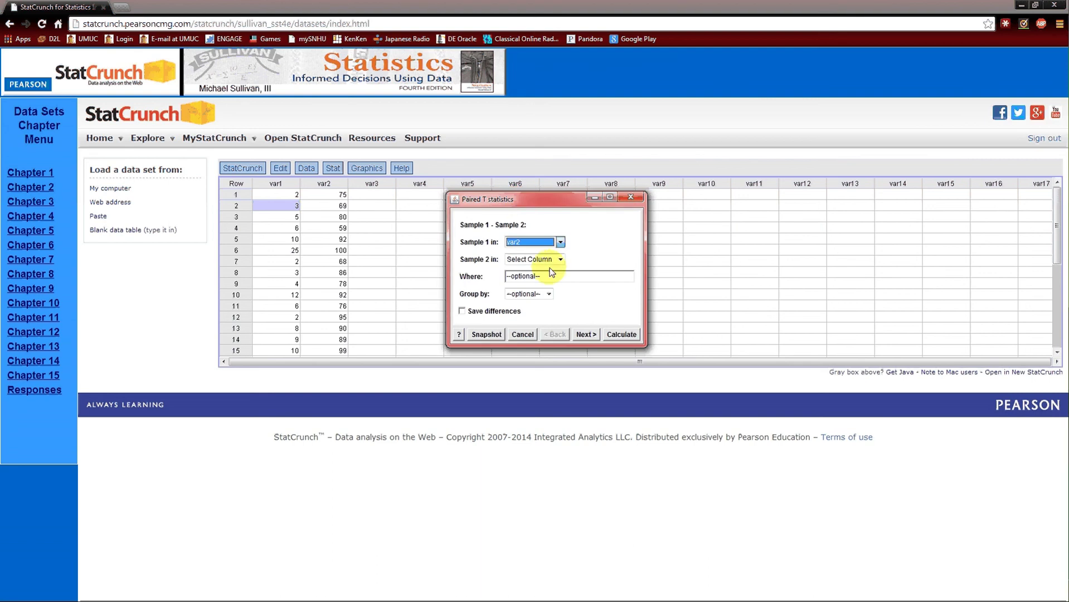
left_click(558, 260)
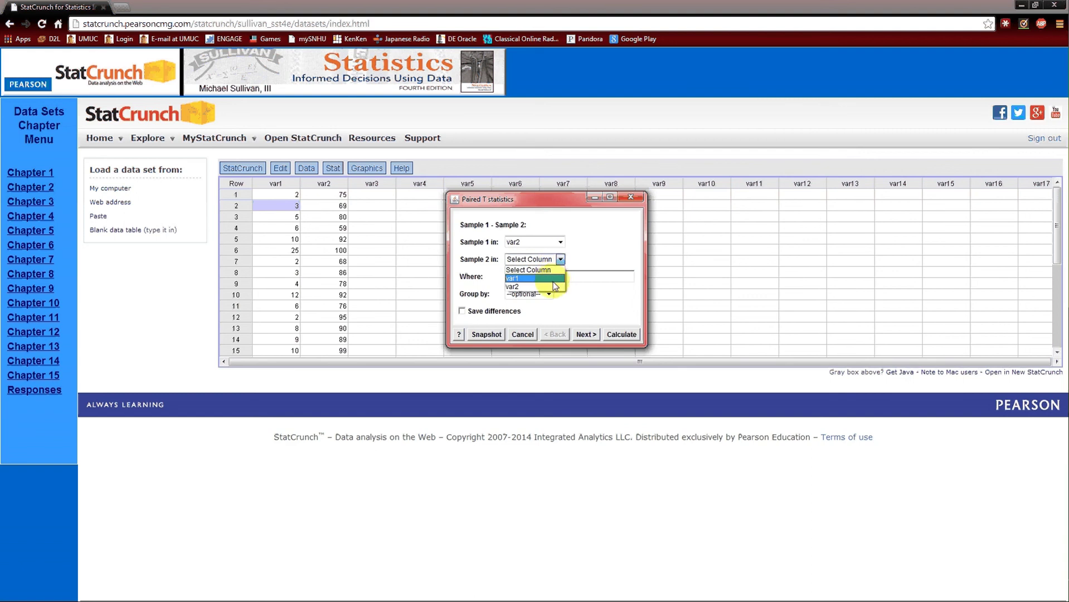
left_click(554, 280)
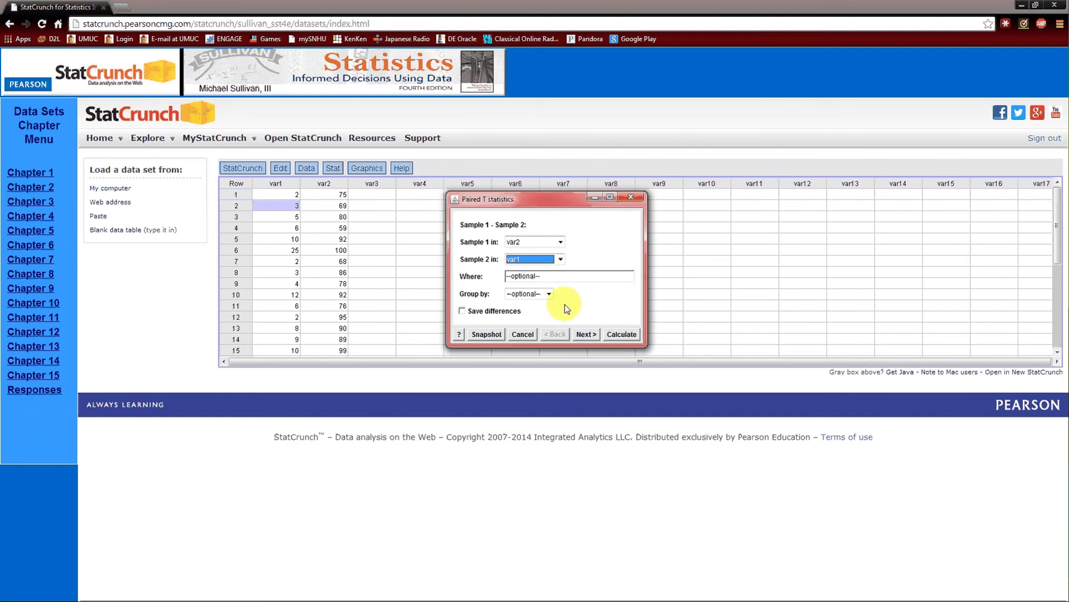
Use null difference 0 with a greater-than alternative and calculate the paired test.
left_click(586, 335)
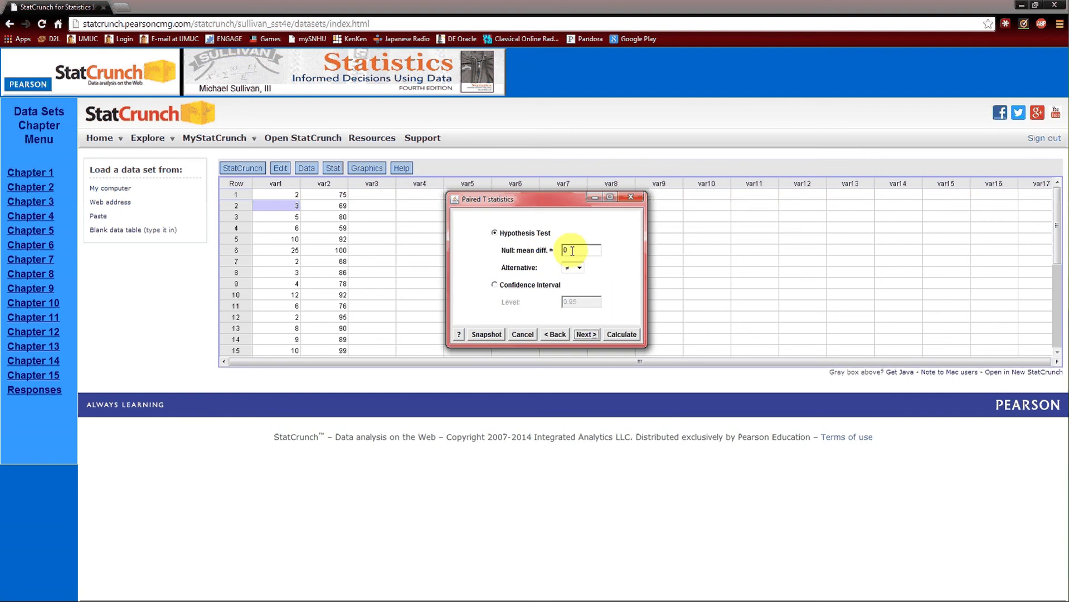
left_click(580, 268)
left_click(609, 334)
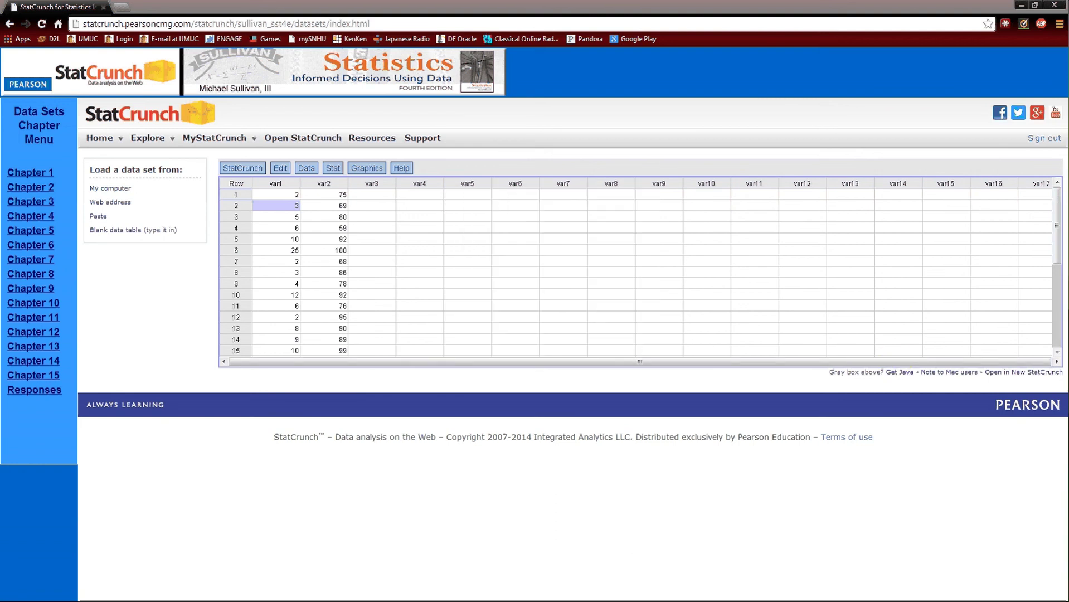